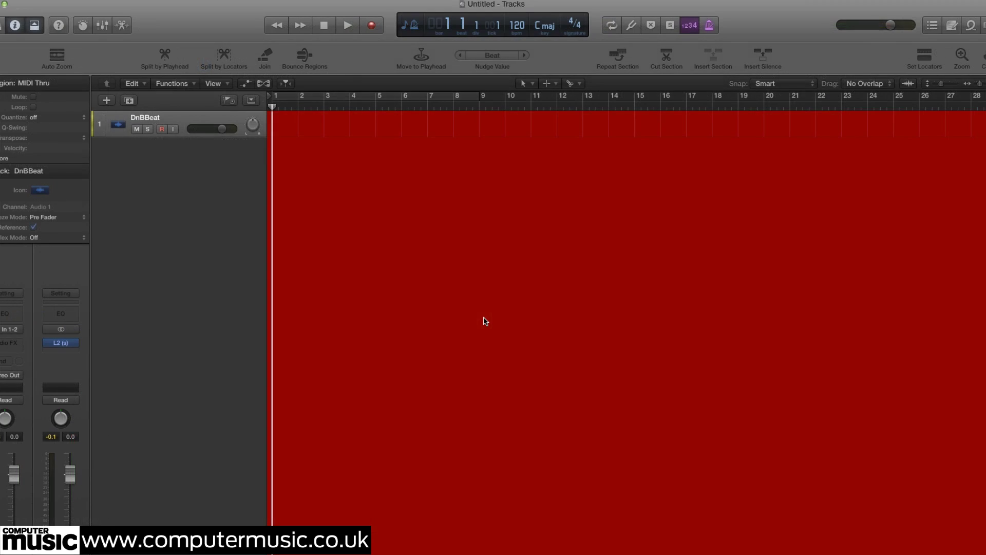
Step: Change the project tempo to 174 bpm and drop the 8-bar DnBBeat loop at bar 1
left_click(518, 26)
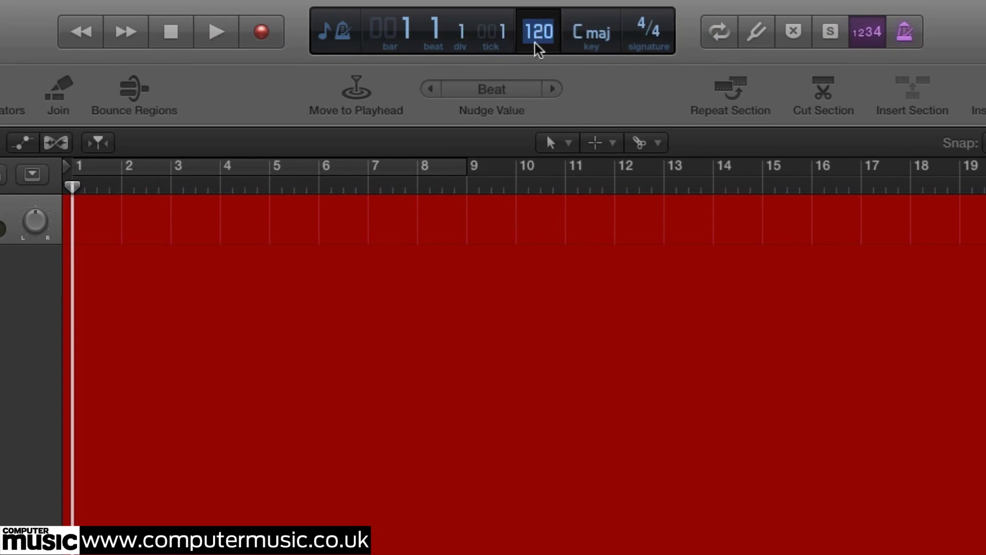
type("174")
key("Return")
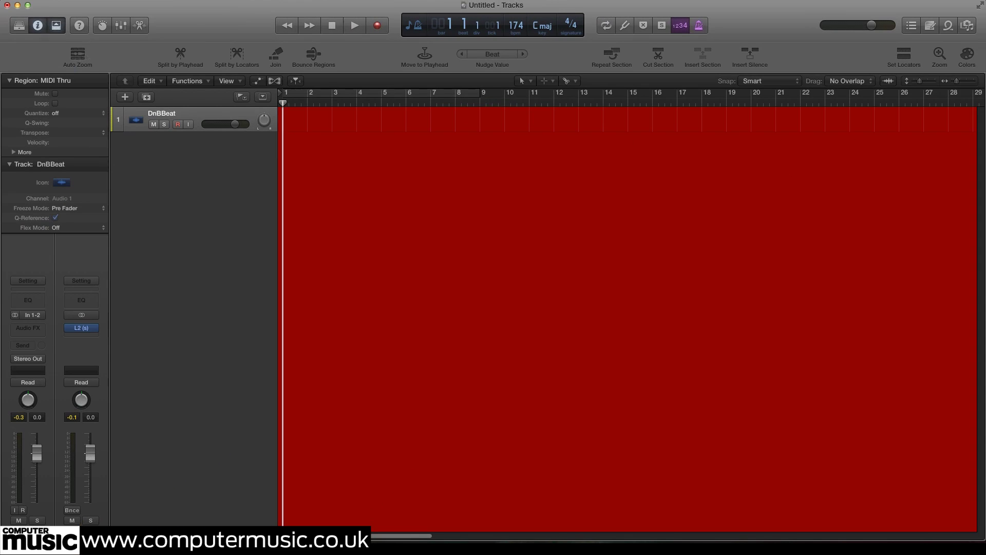
left_click_drag(298, 31, 295, 132)
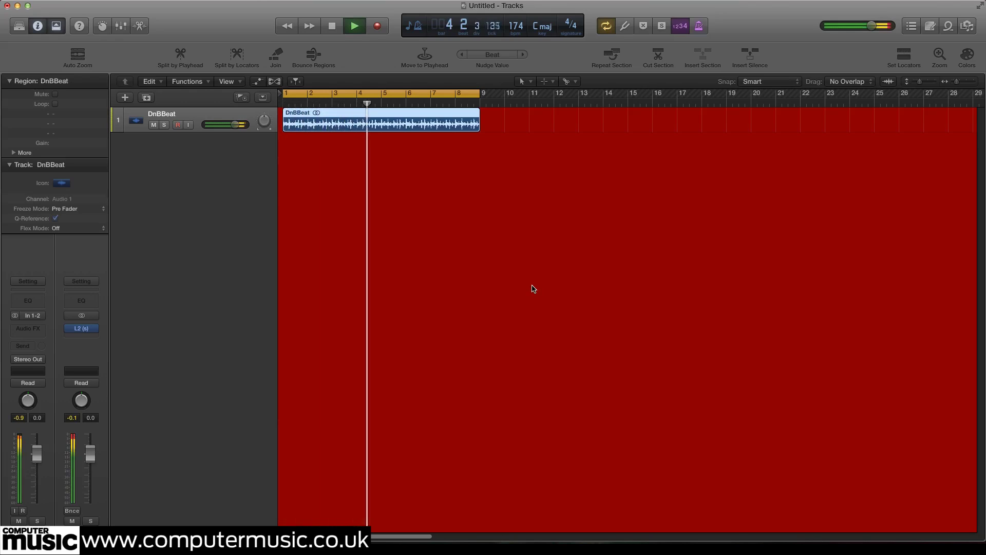
Step: Create software instrument track Inst 1 with Kontakt 5 from AU Instruments > Native Instruments, then close its window
key("alt+super+s")
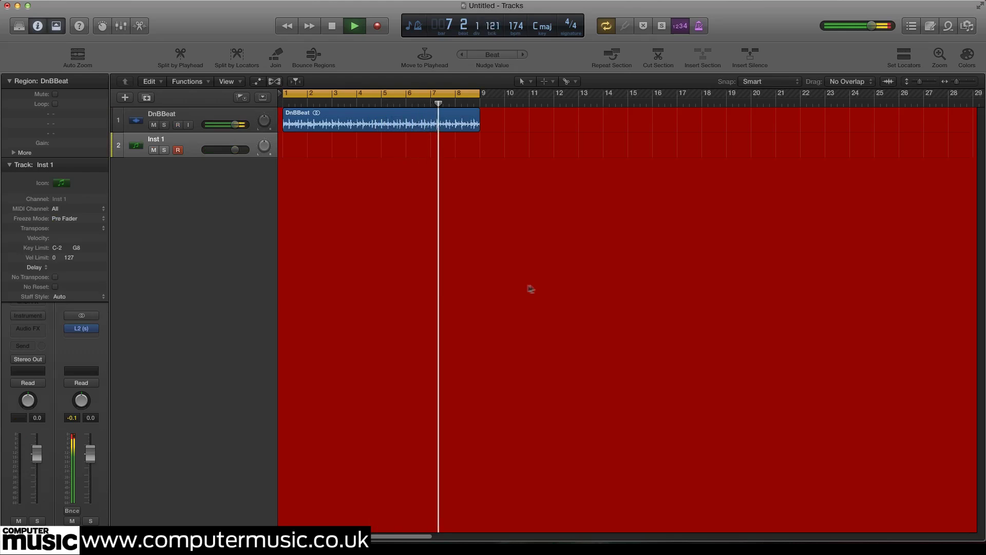
left_click(30, 316)
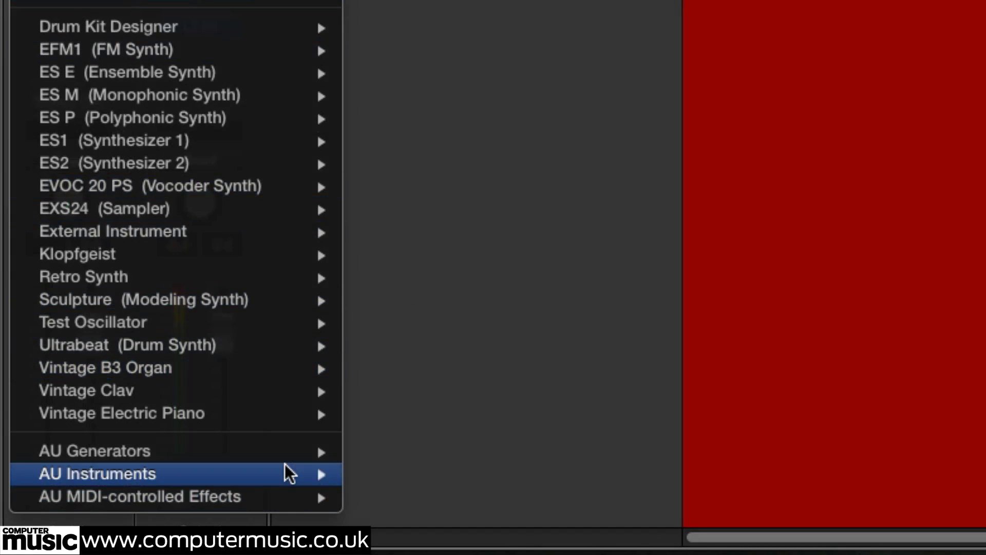
mouse_move(288, 472)
mouse_move(599, 341)
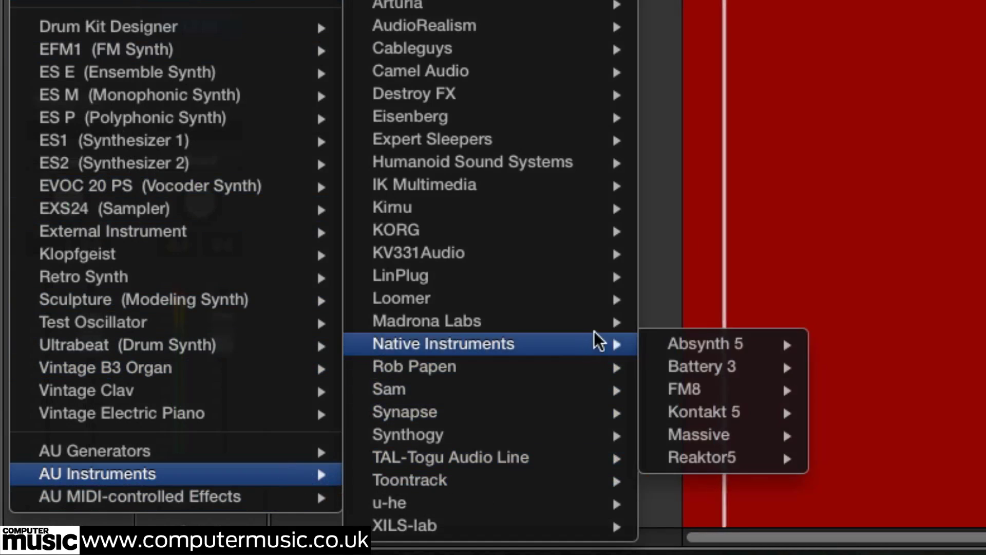
left_click(773, 418)
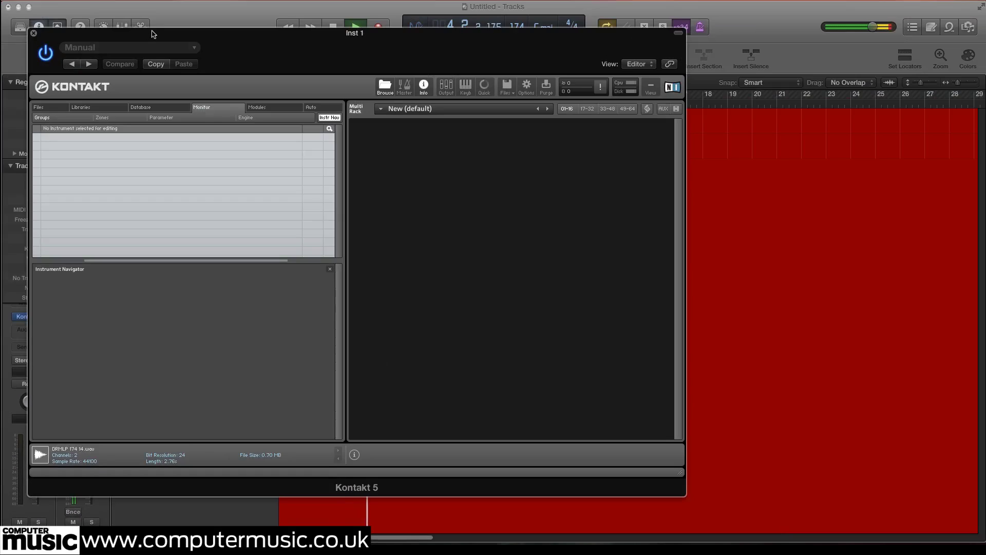
left_click_drag(150, 29, 311, 46)
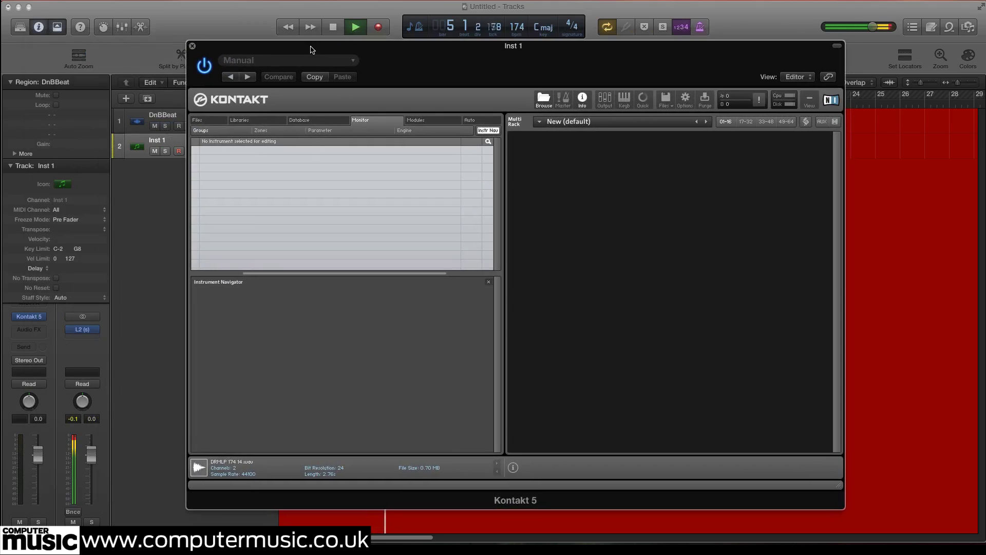
left_click(192, 46)
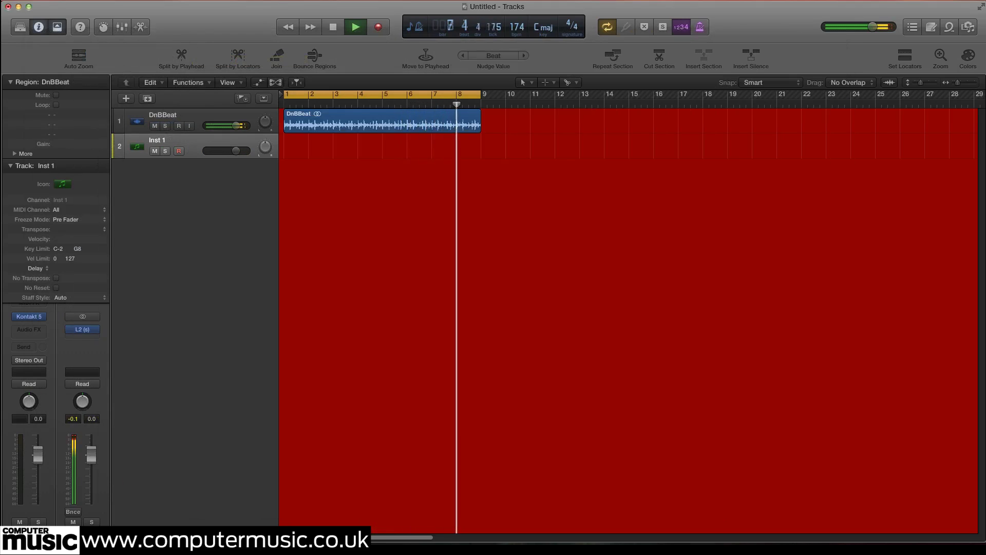
Step: Place DnBPad.mid on Inst 1 at bar 1 and reopen the Kontakt 5 window
left_click_drag(0, 154, 292, 153)
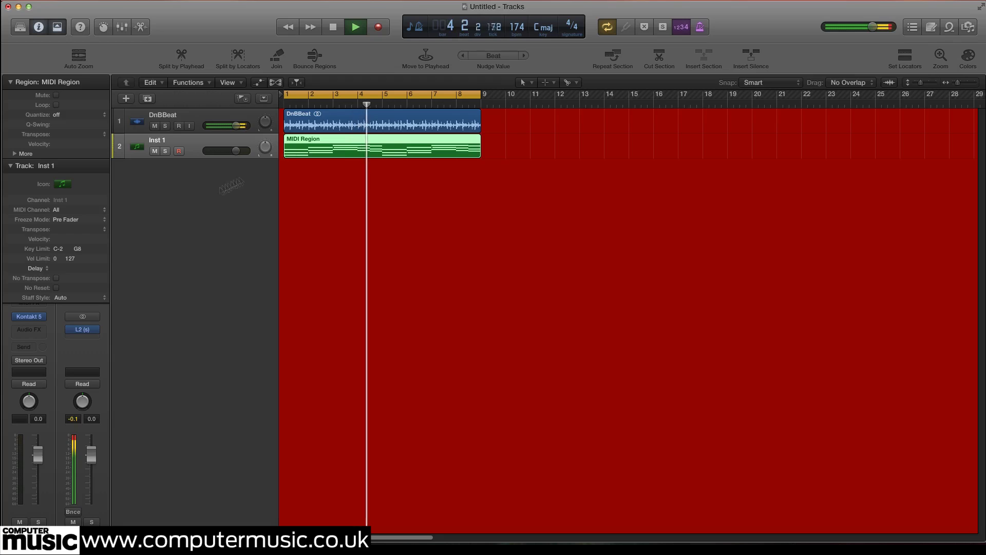
left_click(30, 317)
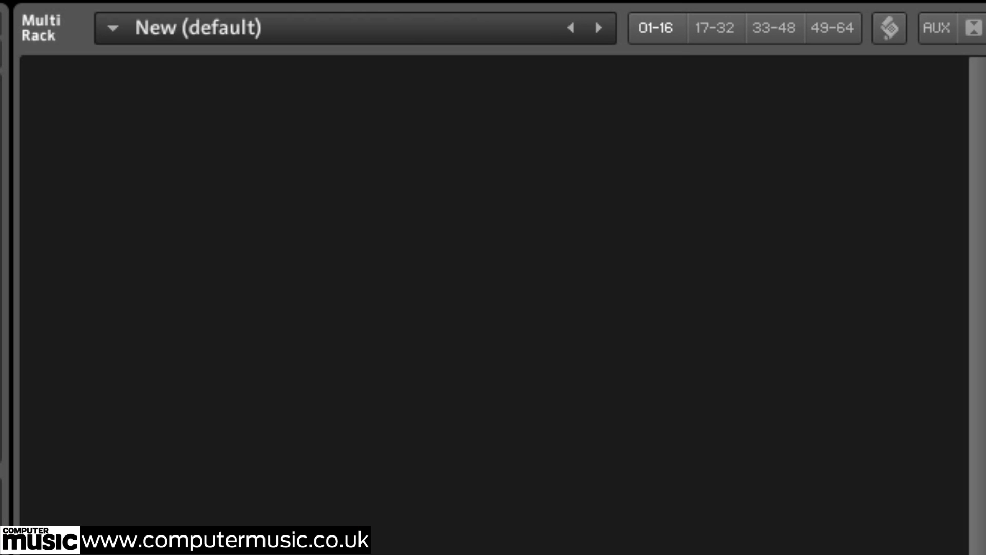
Step: Create a New (default) instrument via Files > New instrument and enter its Edit Mode
left_click(483, 2)
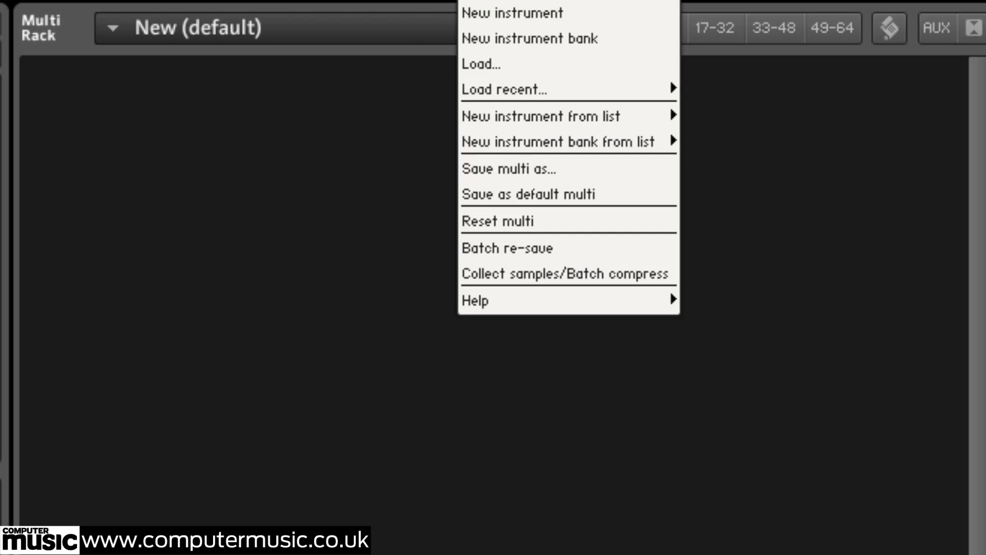
left_click(488, 17)
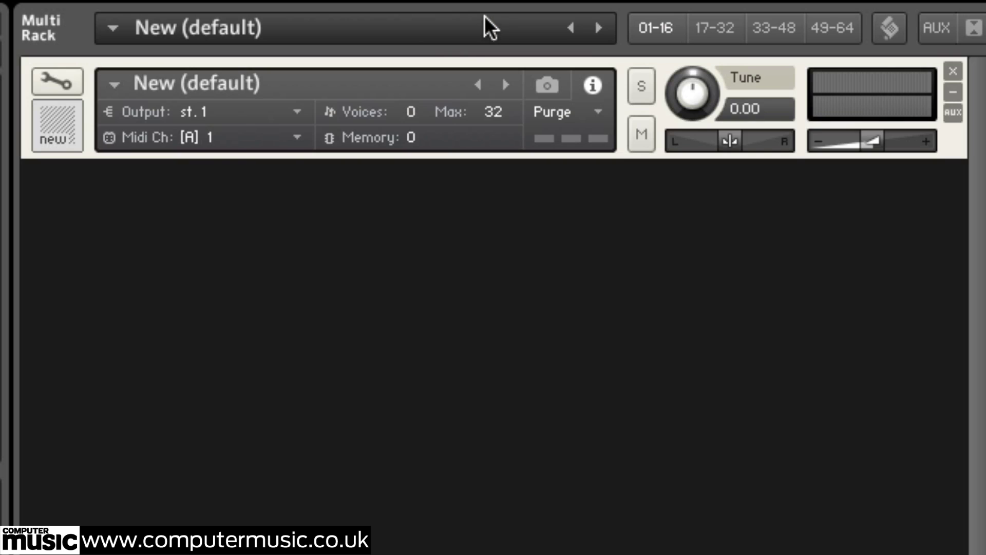
left_click(55, 81)
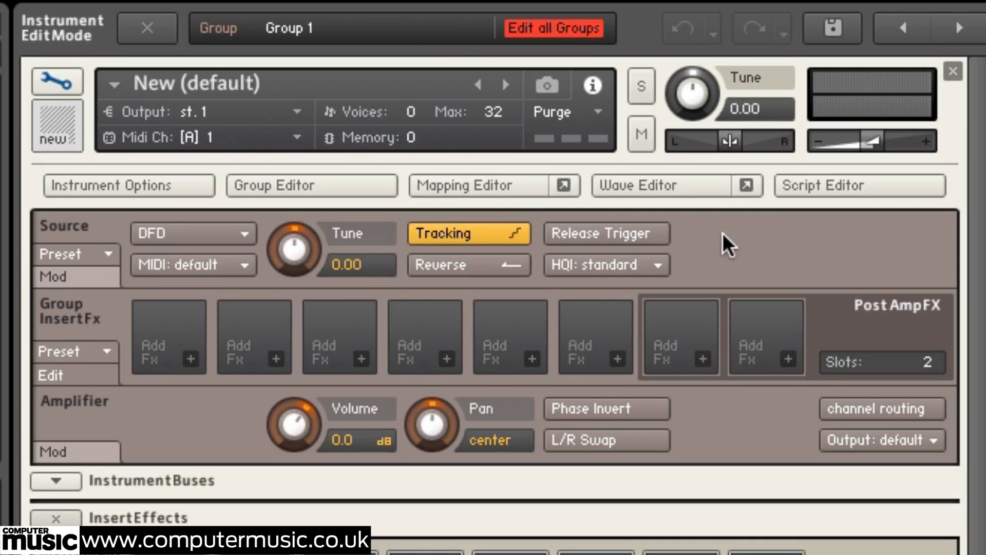
Step: In the Mapping Editor, map DnBPad1.wav as a zone spanning C1 to C5
left_click(474, 185)
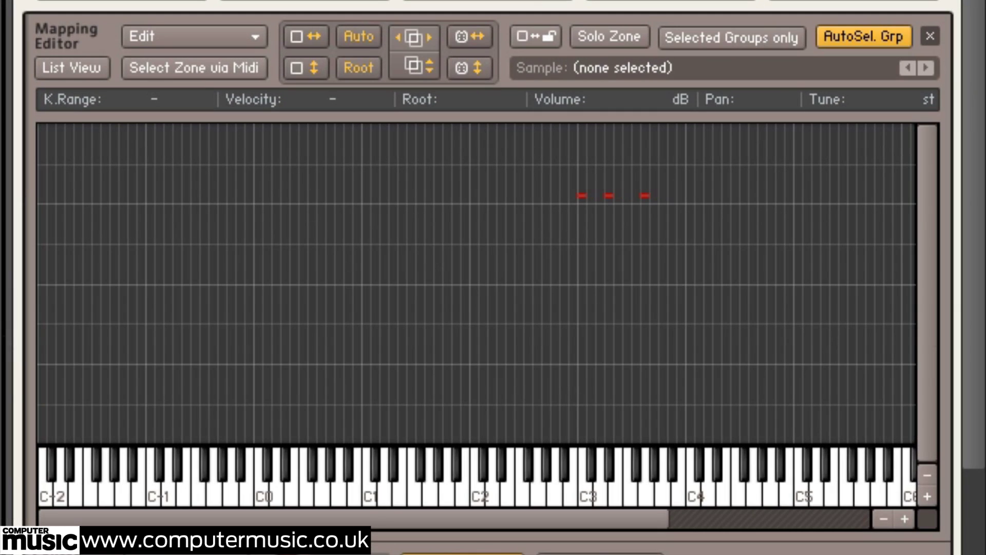
left_click_drag(10, 329, 581, 328)
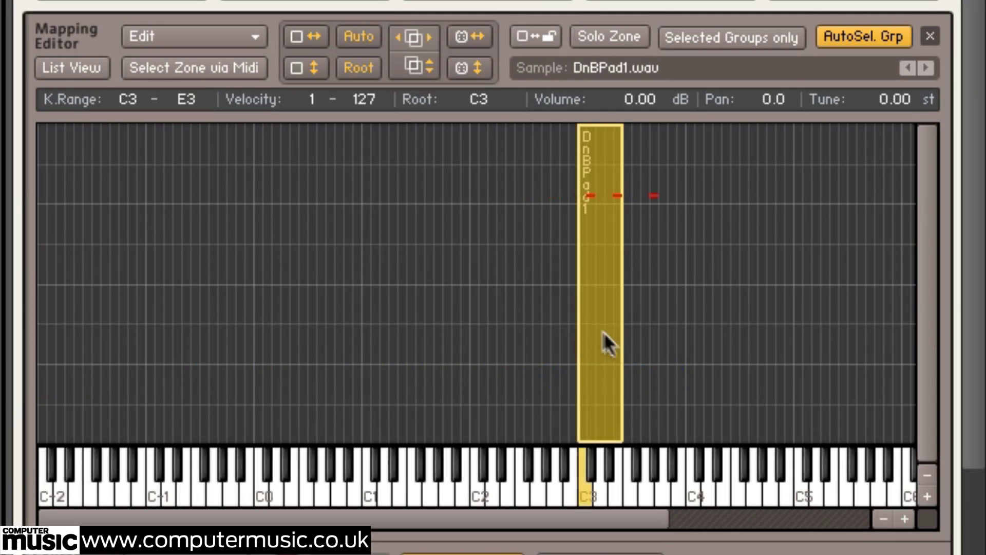
double_click(134, 99)
type("1")
key("Return")
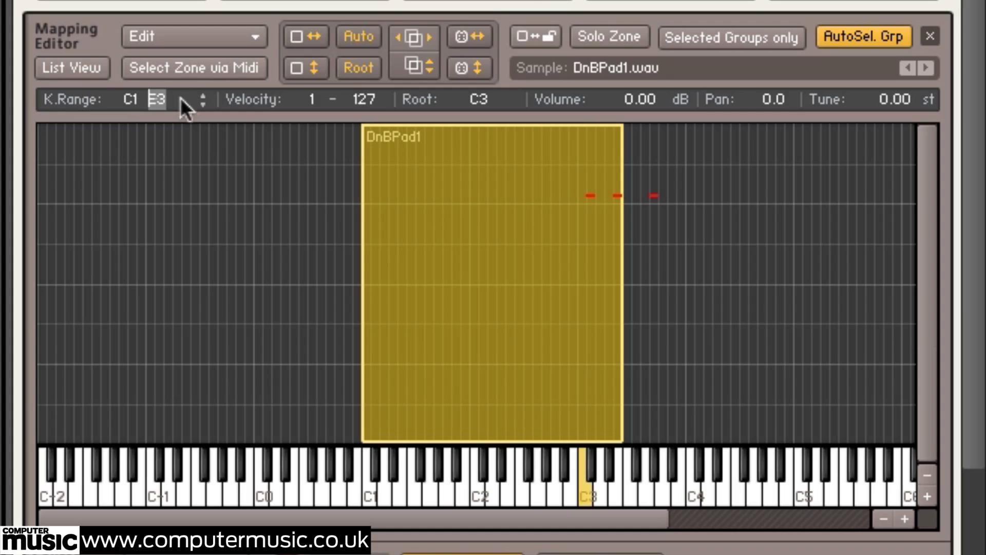
type("c5")
key("Return")
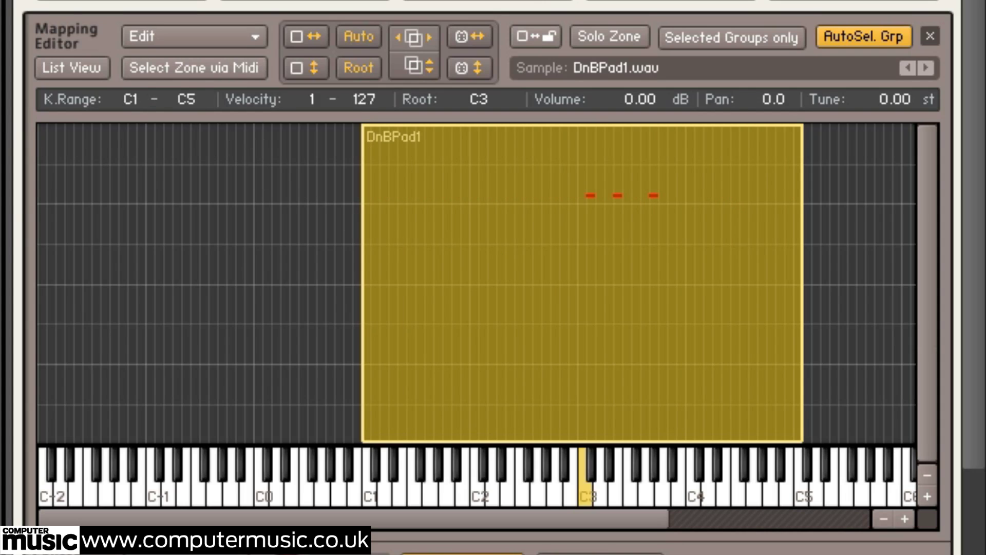
Step: Map DnBPad2.wav as a second zone spanning C1 to C5
left_click_drag(0, 206, 581, 321)
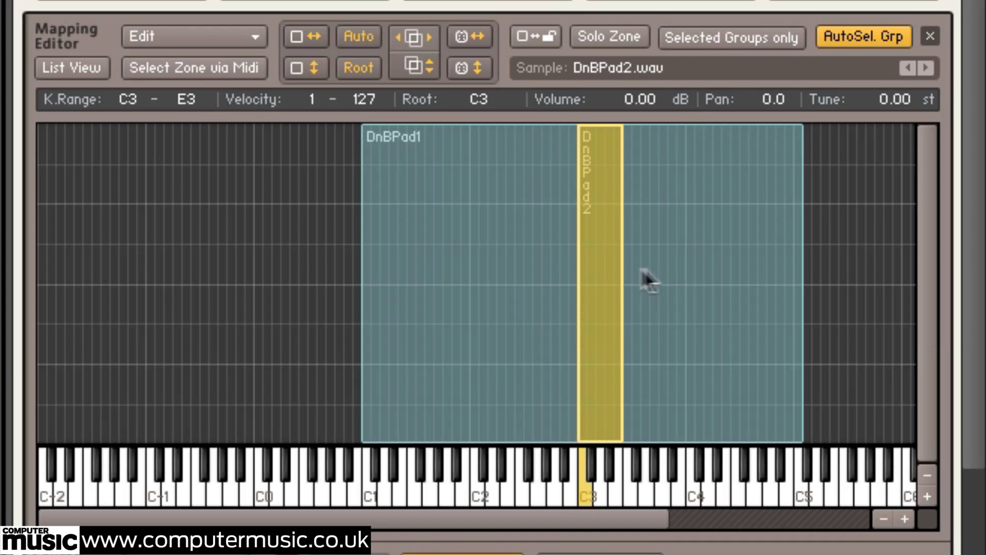
double_click(130, 99)
type("C1")
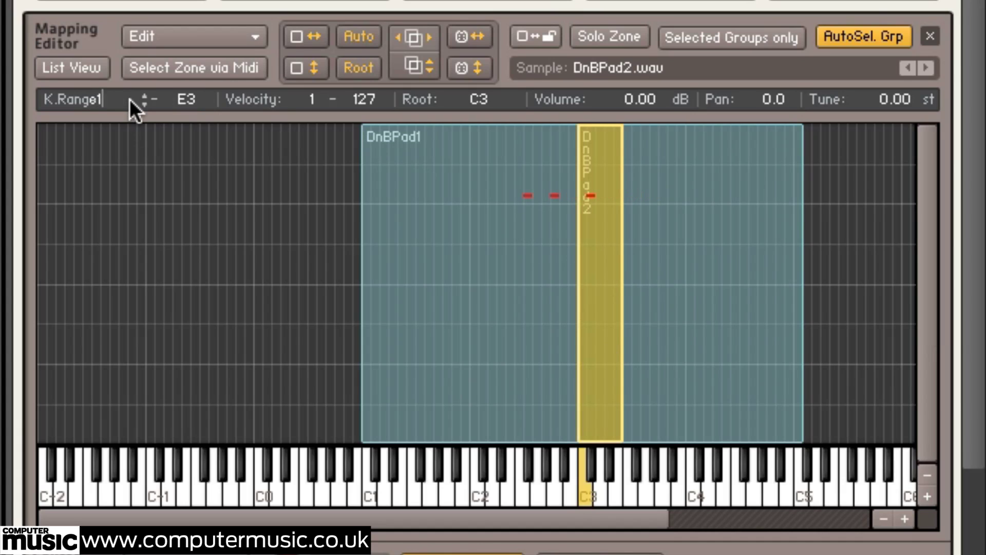
key("Return")
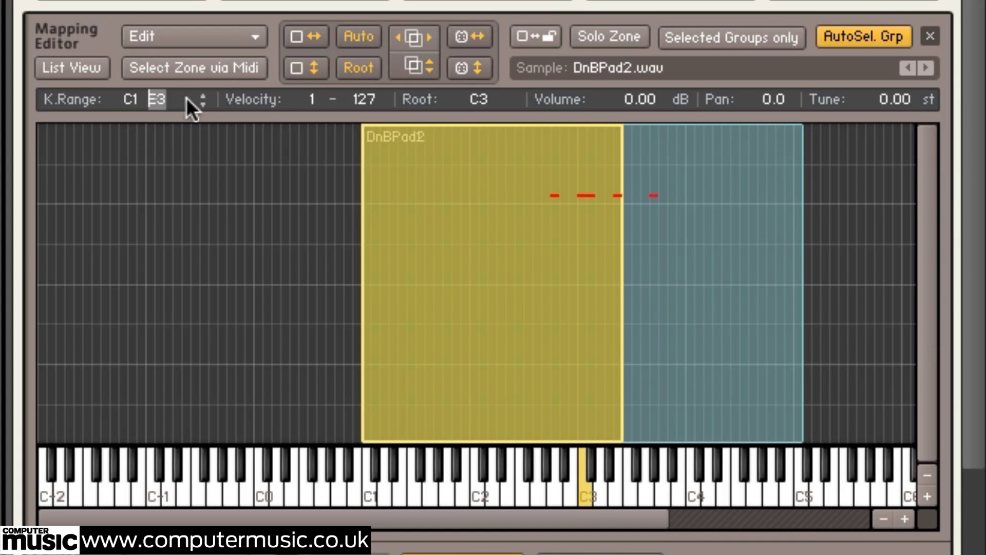
type("c5")
key("Return")
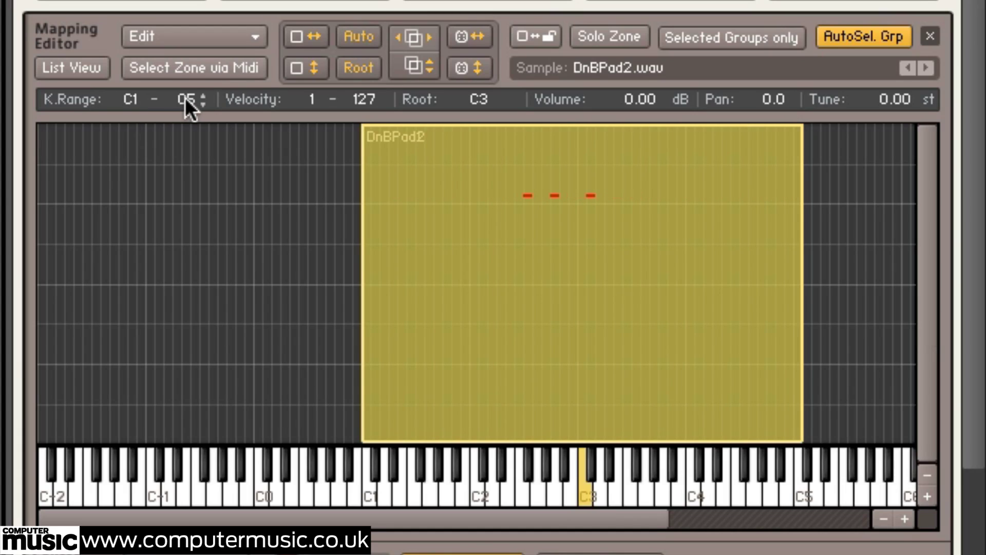
Step: In List View, select both zones and move each into its own cloned group
left_click(61, 68)
left_click(553, 251)
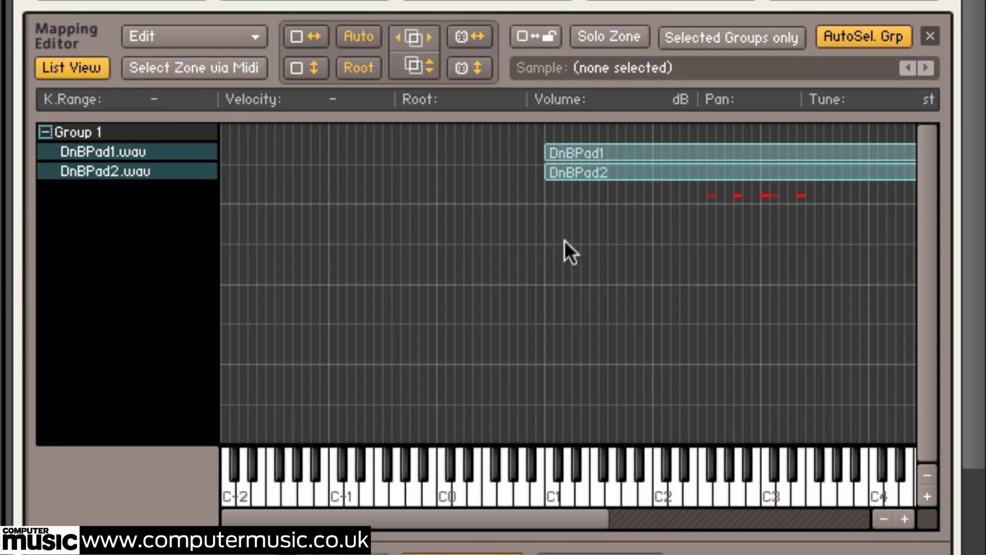
left_click_drag(566, 240, 619, 123)
left_click(220, 31)
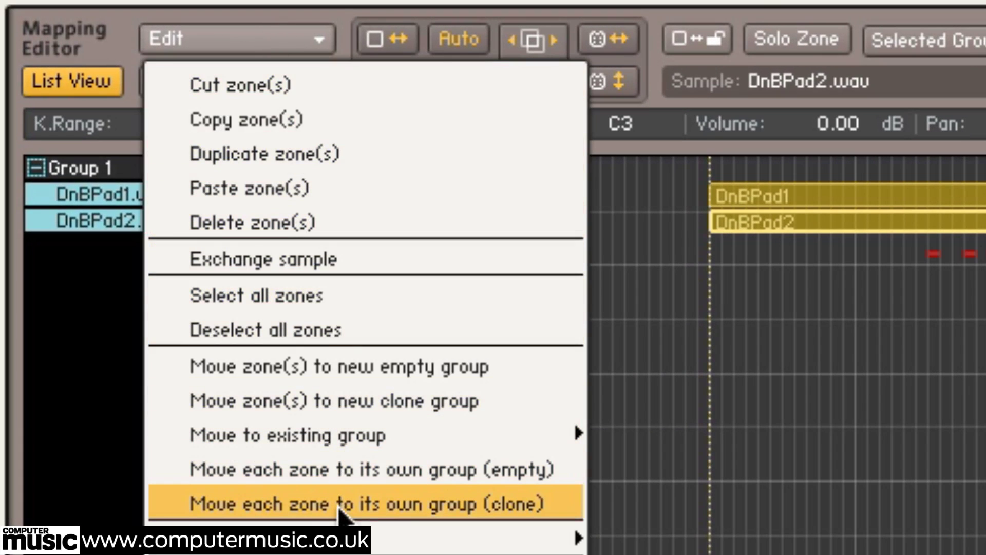
left_click(343, 506)
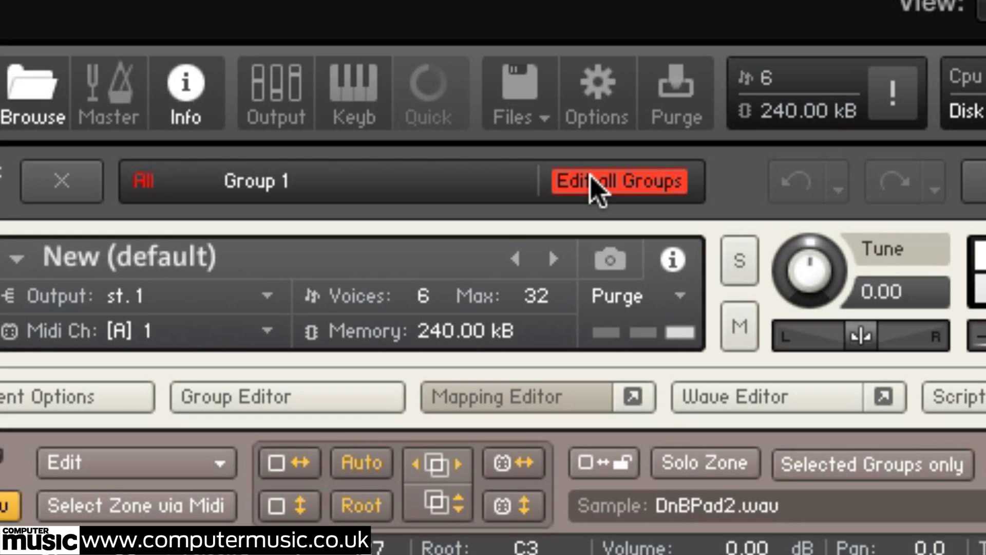
Step: Turn off Edit All Groups, rename the groups Pad 1 and Pad 2, then select the DnBPad1 zone
left_click(591, 177)
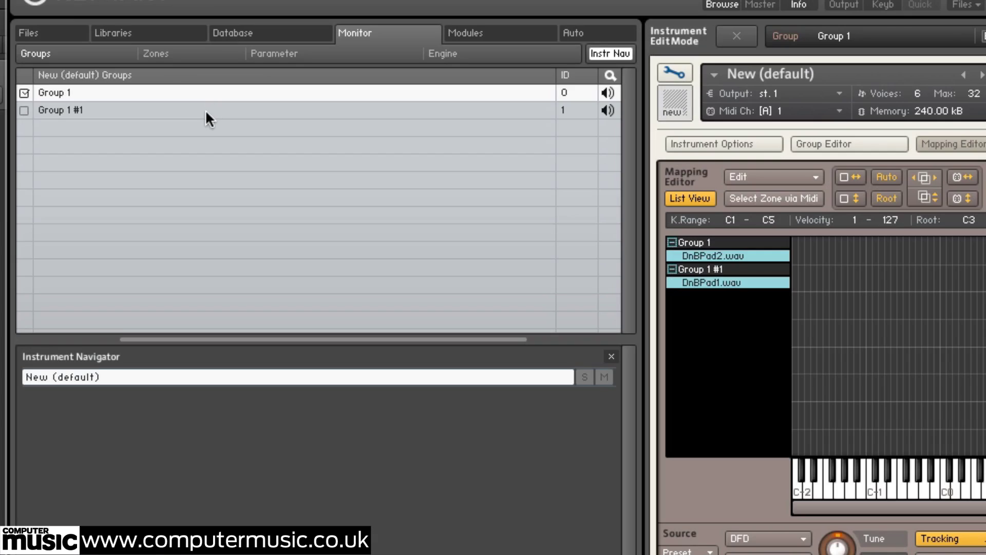
type("Pad 1")
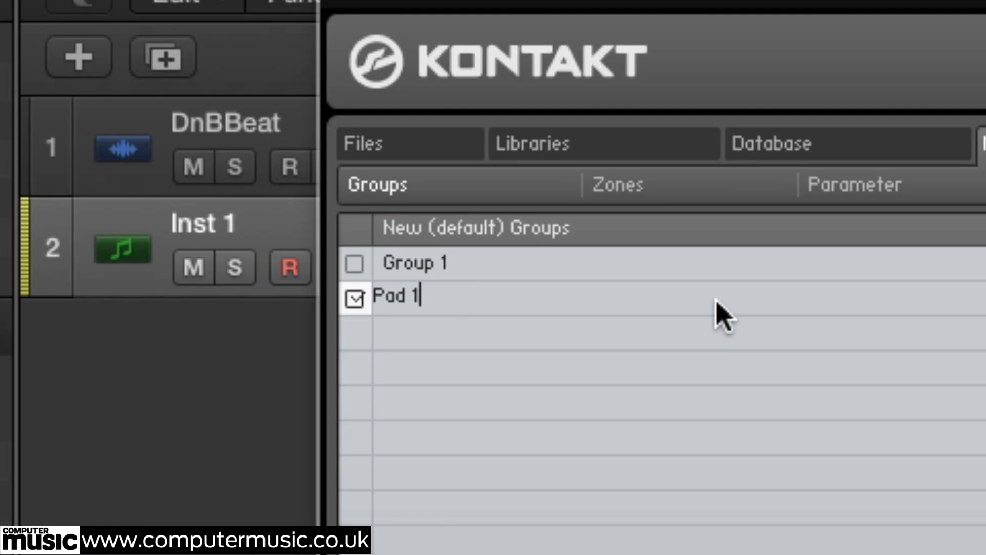
key("Return")
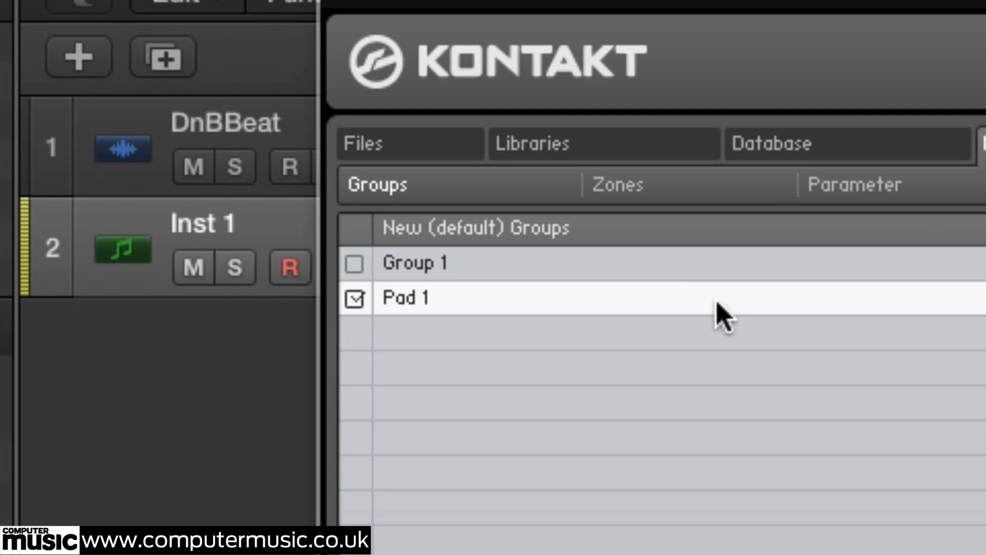
double_click(661, 264)
type("Pa")
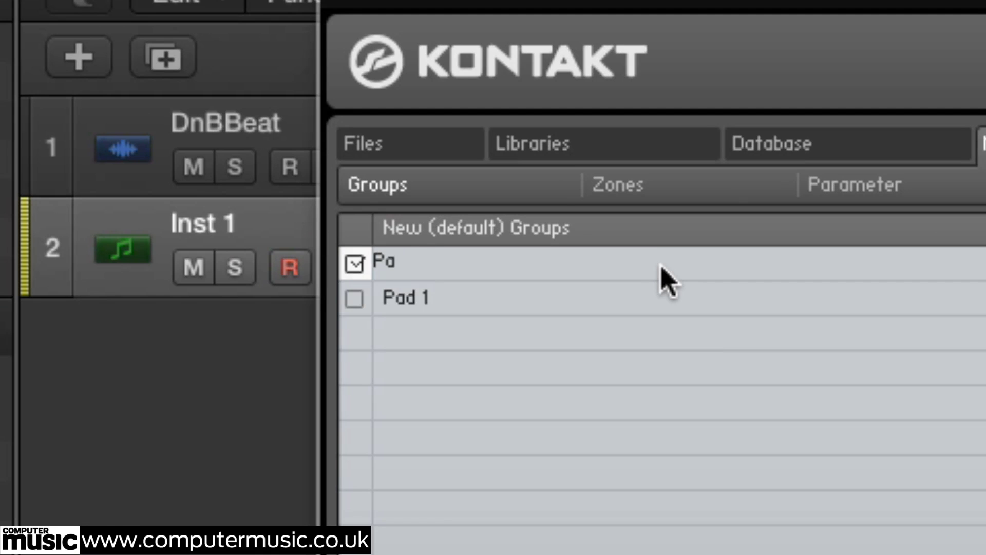
type("d 2")
key("Return")
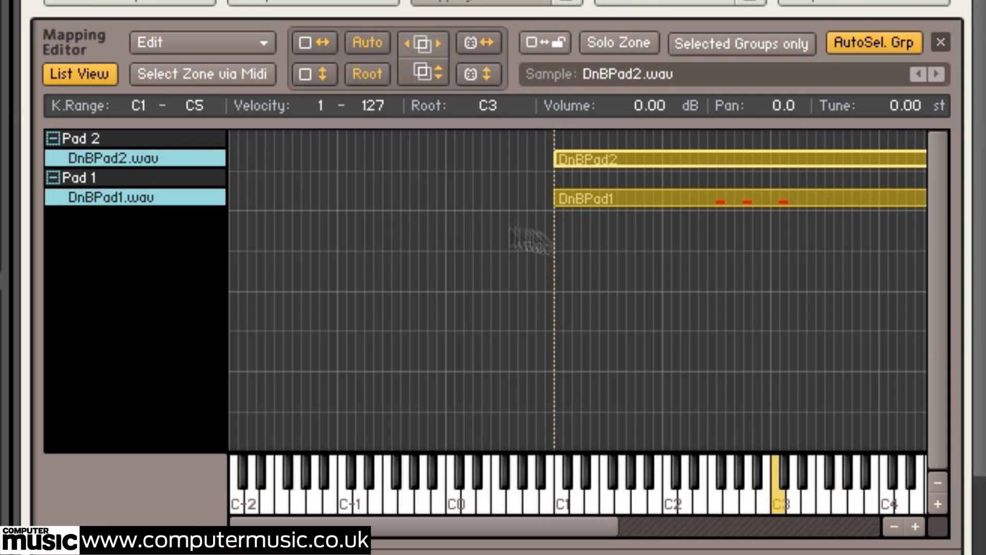
left_click(534, 203)
left_click(600, 193)
Step: Create the Pad 1 AET morph layer from DnBPad1, analysing the whole sample
left_click(179, 39)
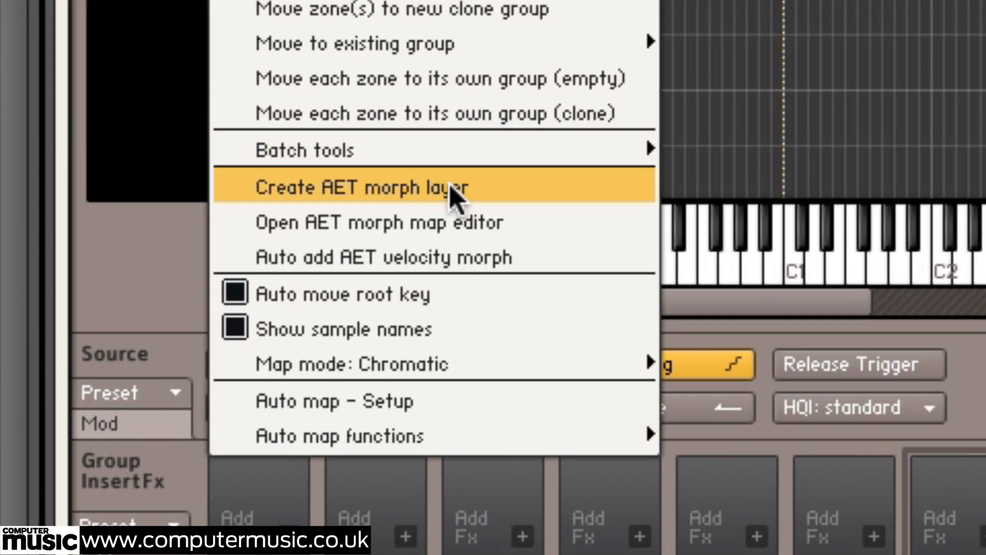
left_click(454, 191)
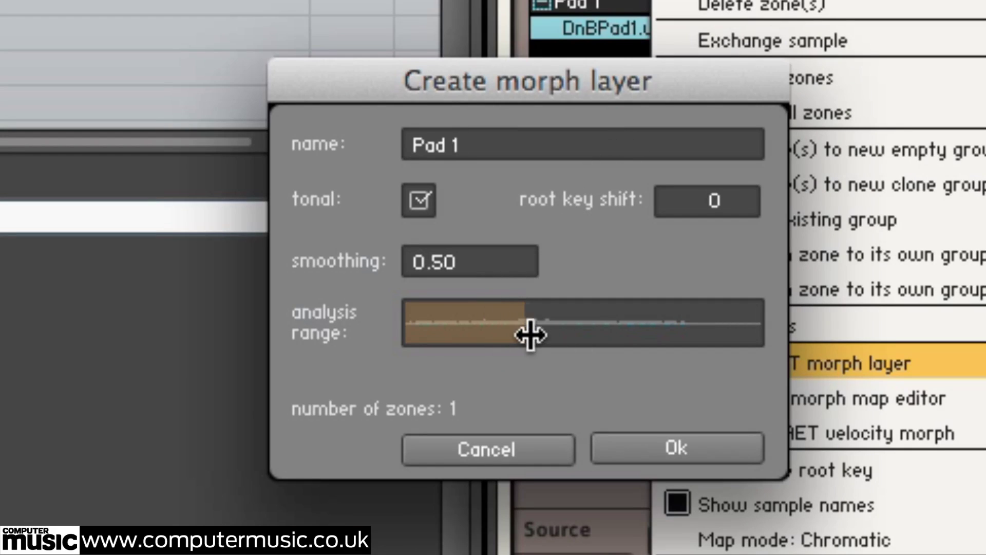
left_click_drag(530, 335, 732, 390)
left_click(676, 448)
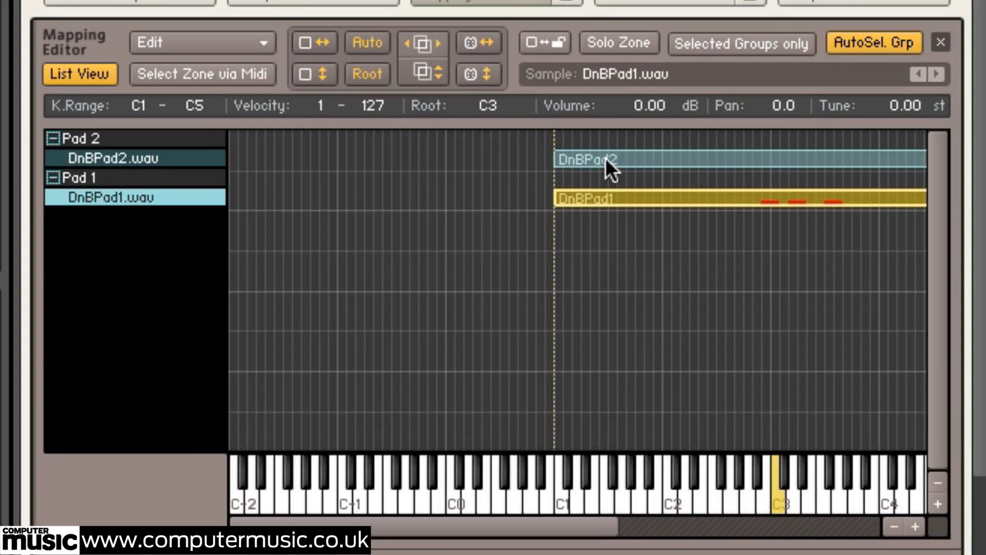
Step: Create the Pad 2 AET morph layer from DnBPad2, analysing the whole sample
left_click(606, 158)
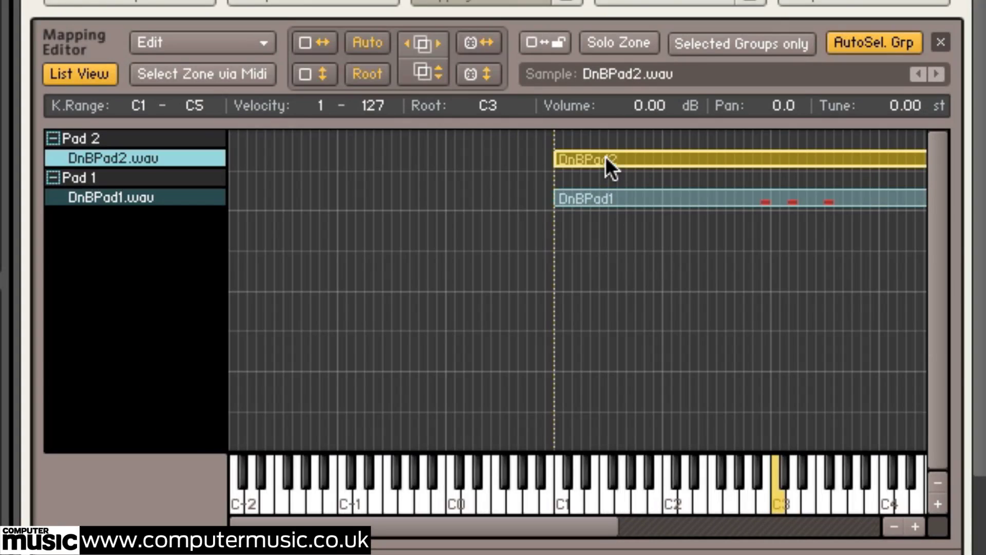
left_click(236, 39)
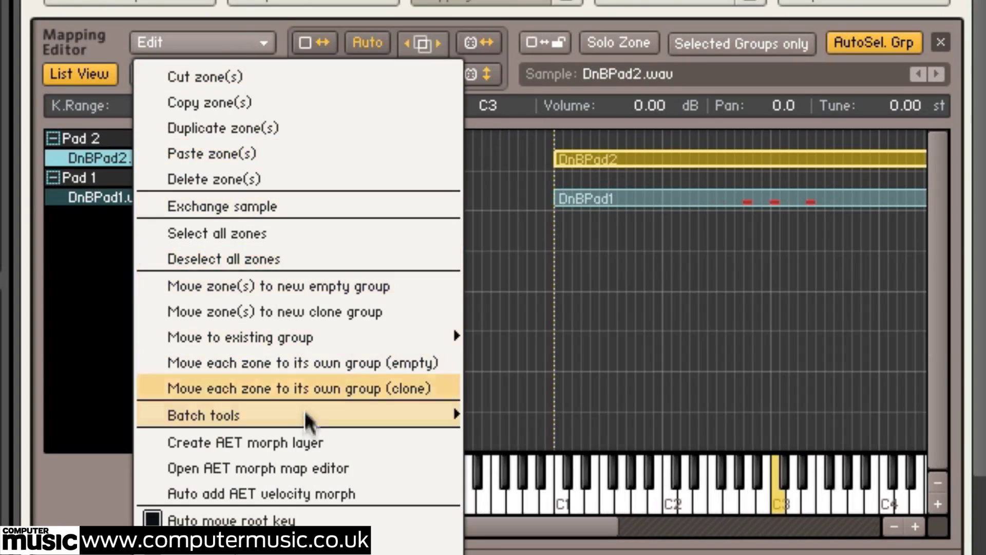
left_click(307, 442)
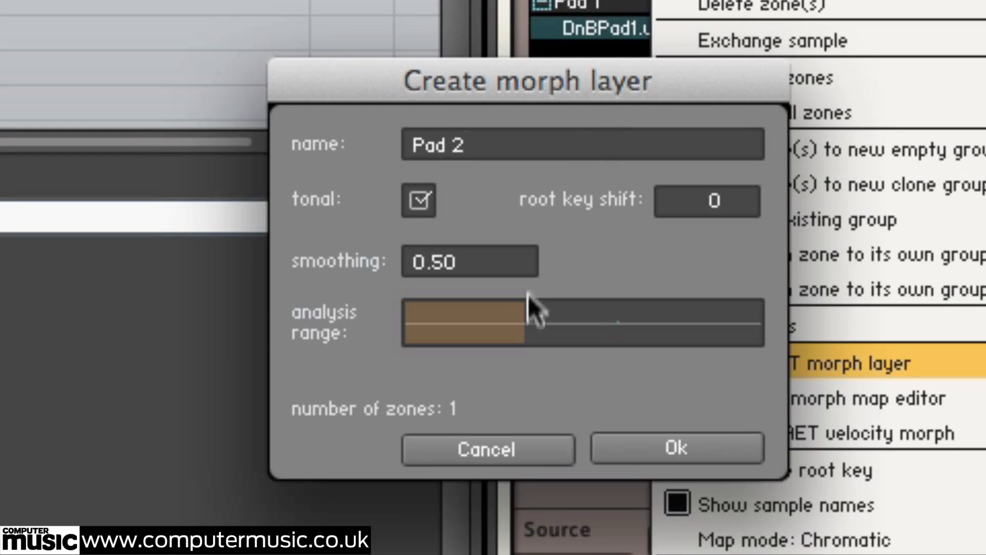
left_click_drag(521, 319, 854, 308)
left_click(678, 455)
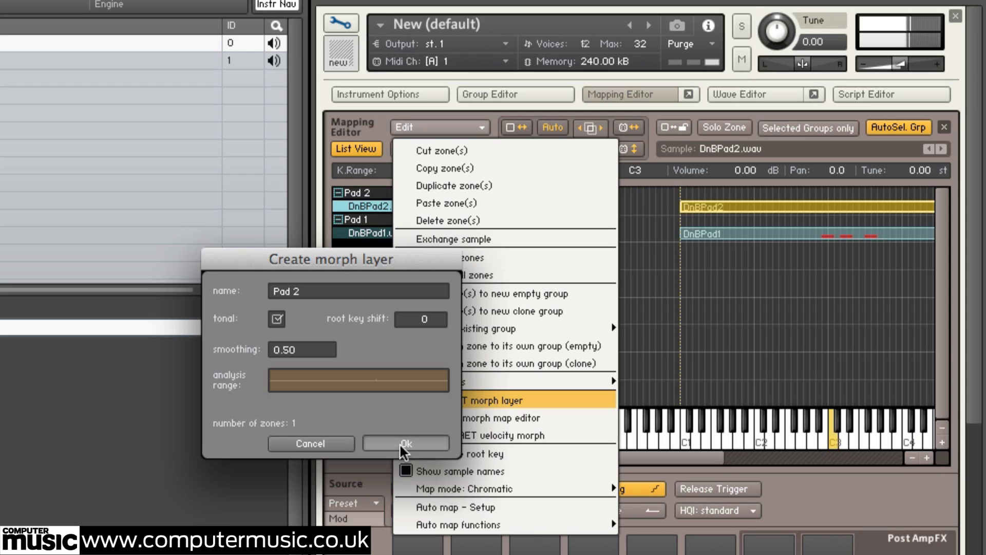
left_click(405, 444)
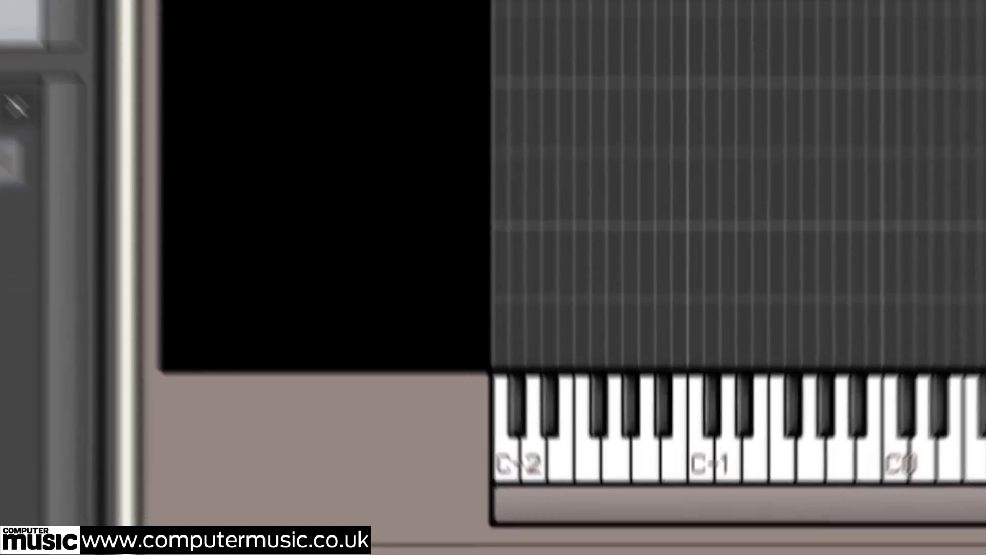
Step: In the AET morph map editor, add map 'Pad' with layers Pad 1 and Pad 2 as articulation morph
left_click(525, 95)
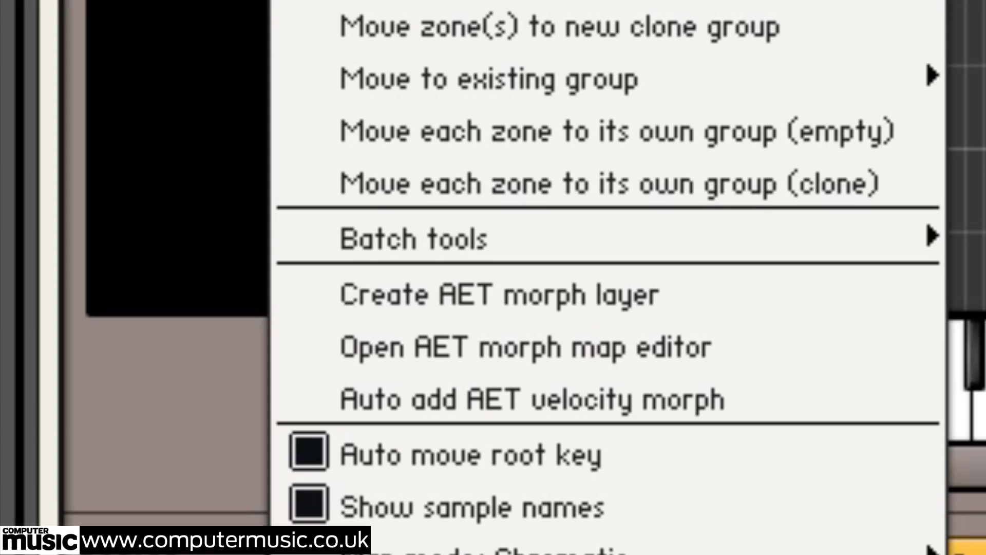
left_click(533, 347)
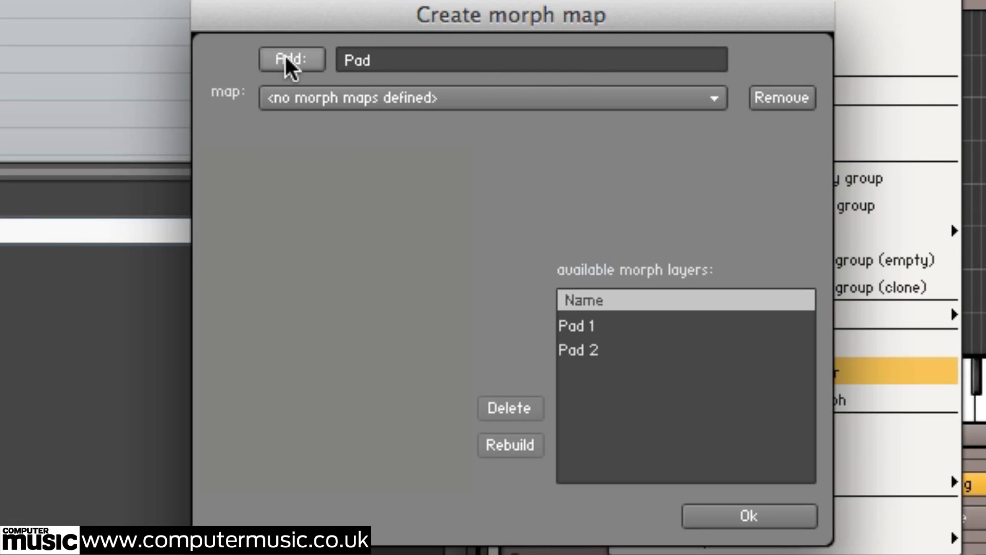
left_click(290, 60)
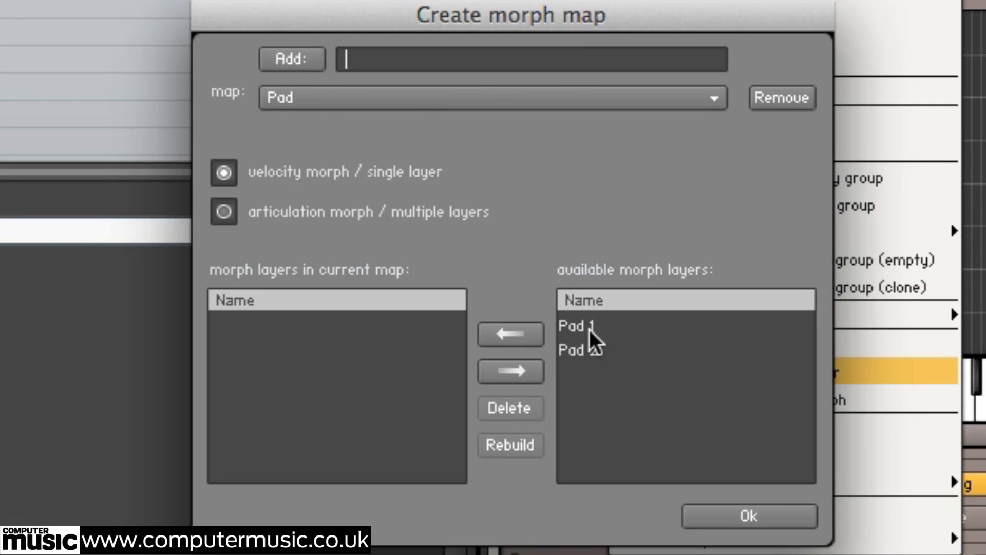
left_click(572, 329)
left_click(535, 339)
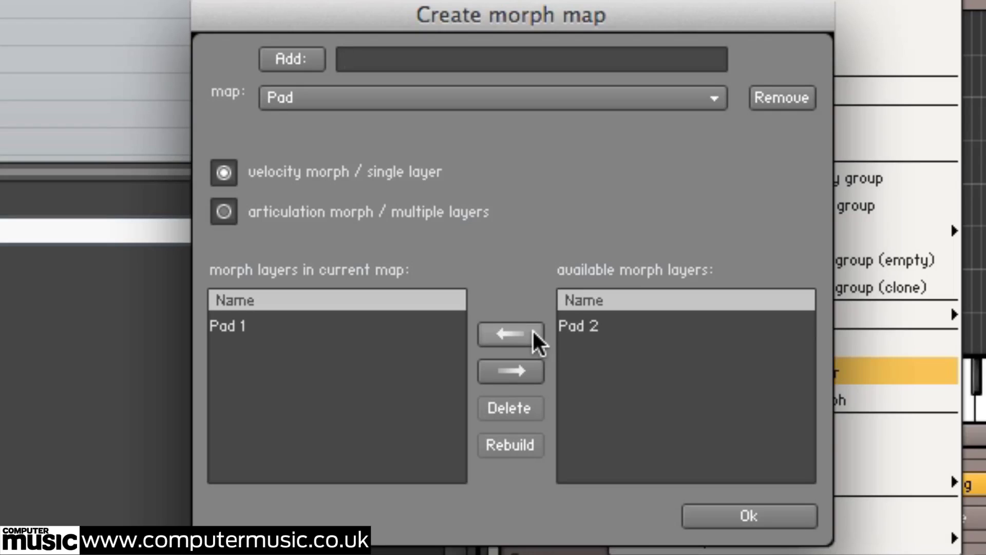
left_click(573, 333)
left_click(535, 339)
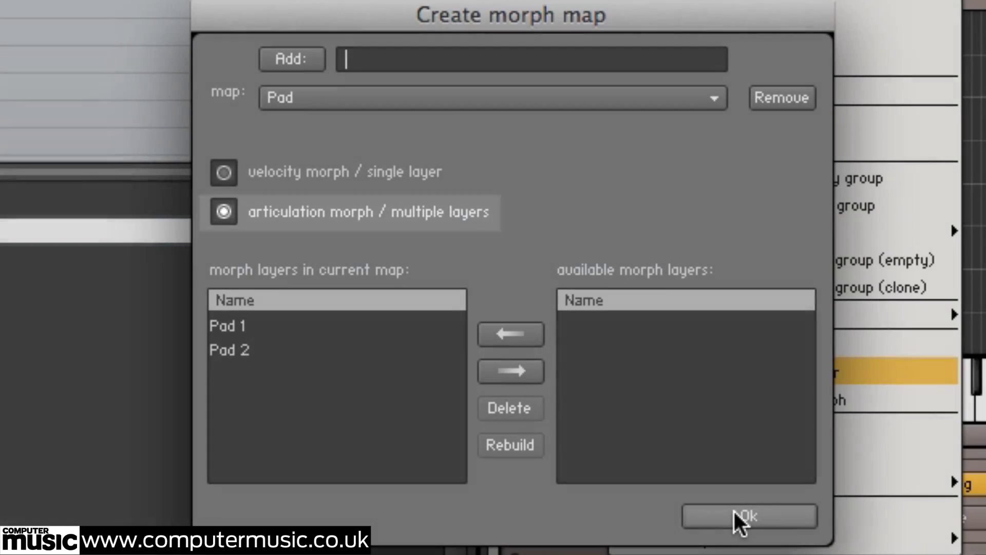
left_click(740, 518)
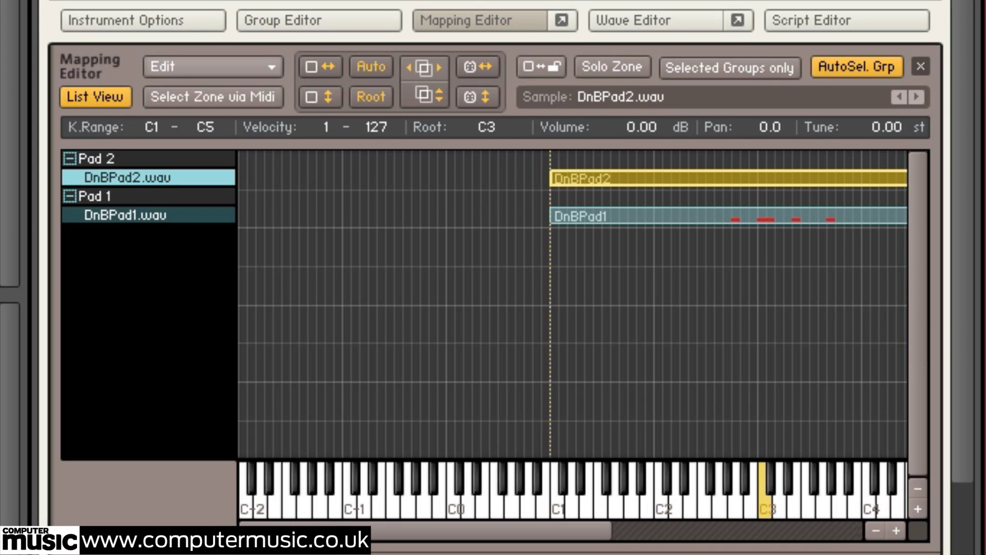
Step: In the Group Editor, pull the Pad 2 group's Amplifier Volume down to -∞ dB
left_click(284, 16)
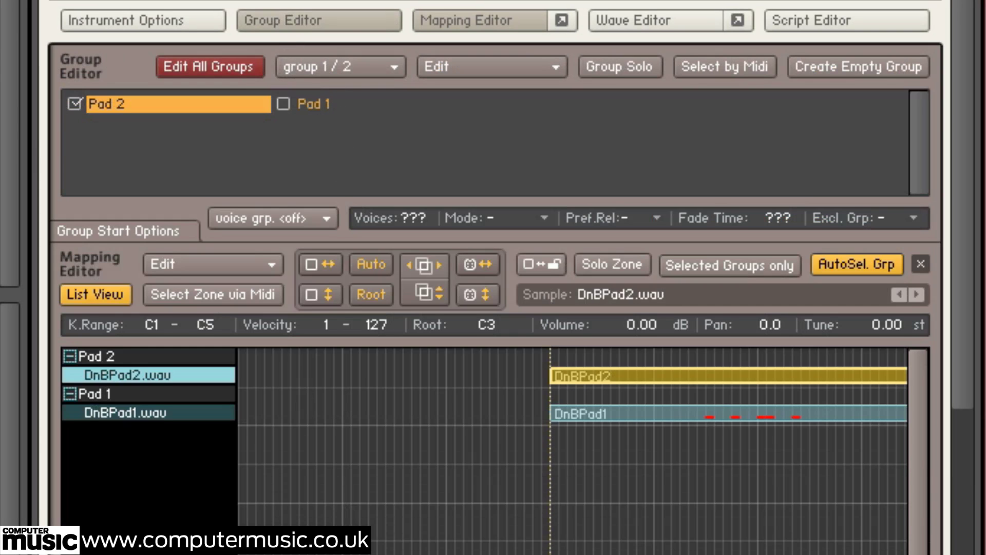
scroll(963, 364, "down", 1)
left_click_drag(963, 364, 971, 418)
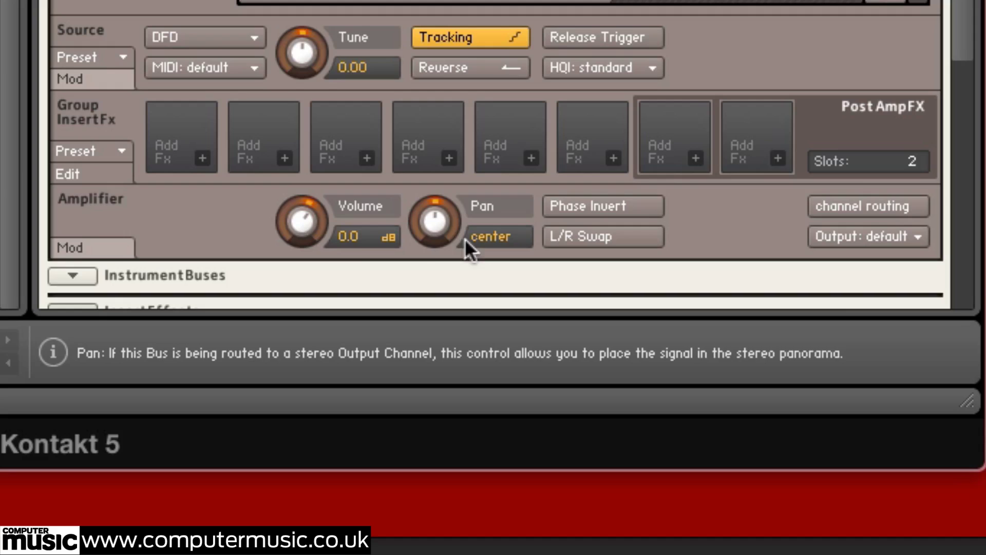
left_click_drag(311, 233, 304, 469)
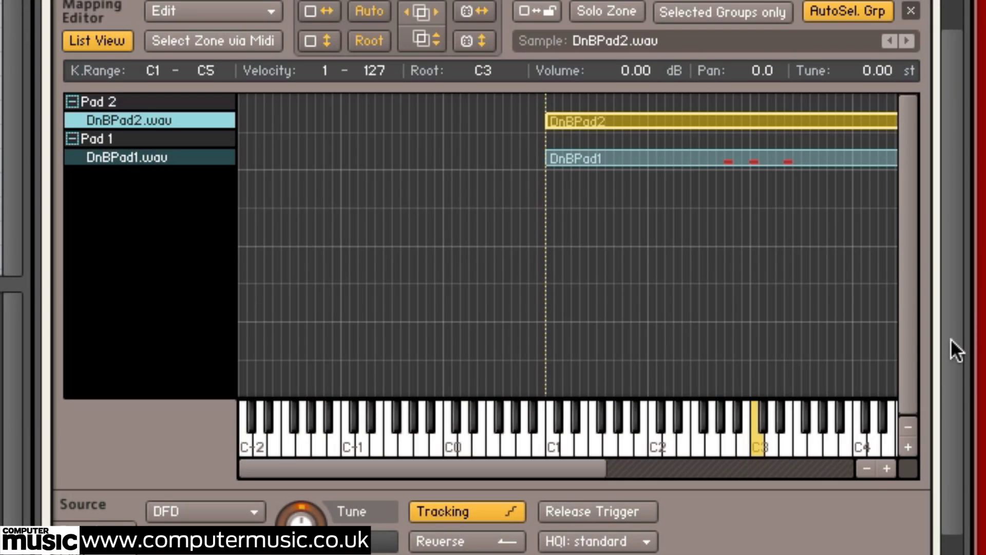
Step: Close the Mapping Editor and make Pad 1 the group being edited
left_click_drag(951, 338, 971, 170)
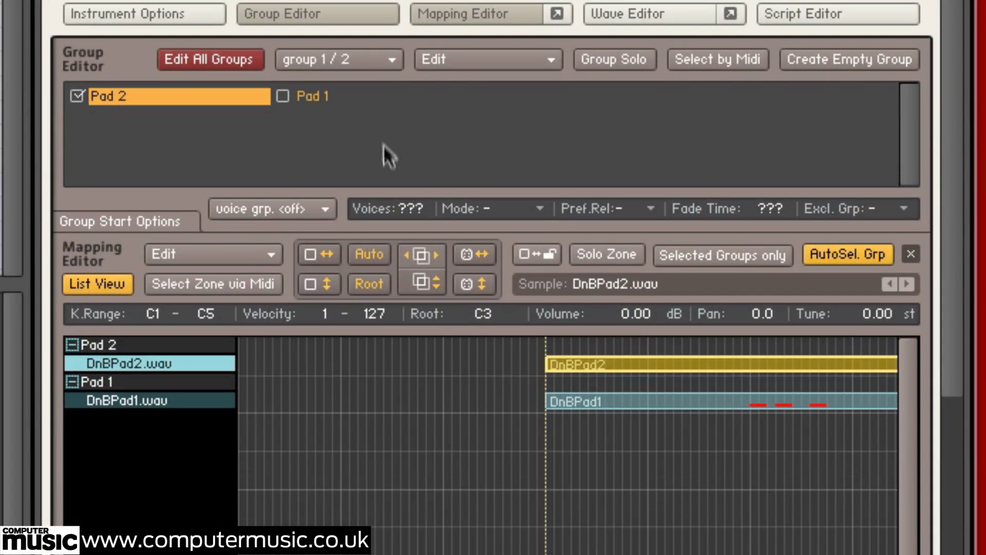
left_click(464, 14)
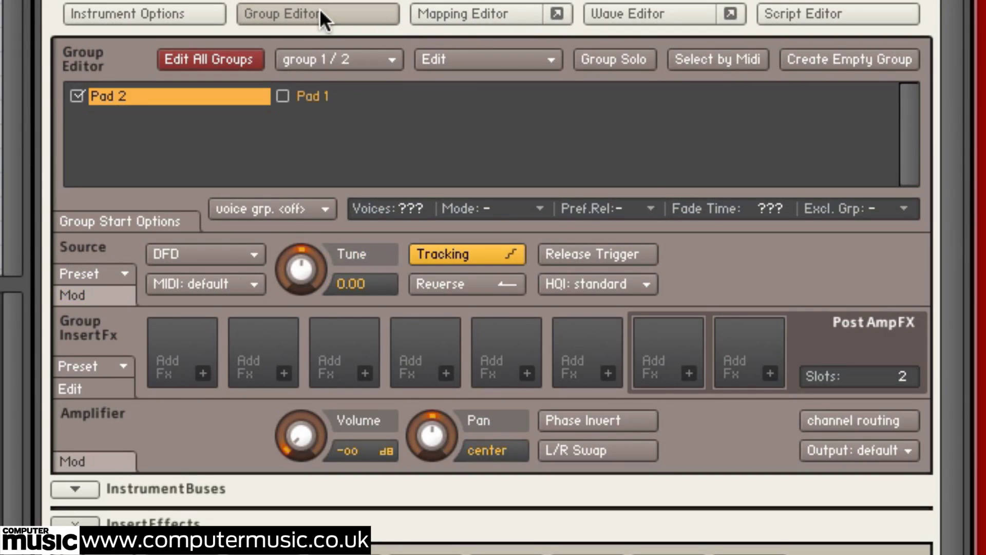
left_click(318, 96)
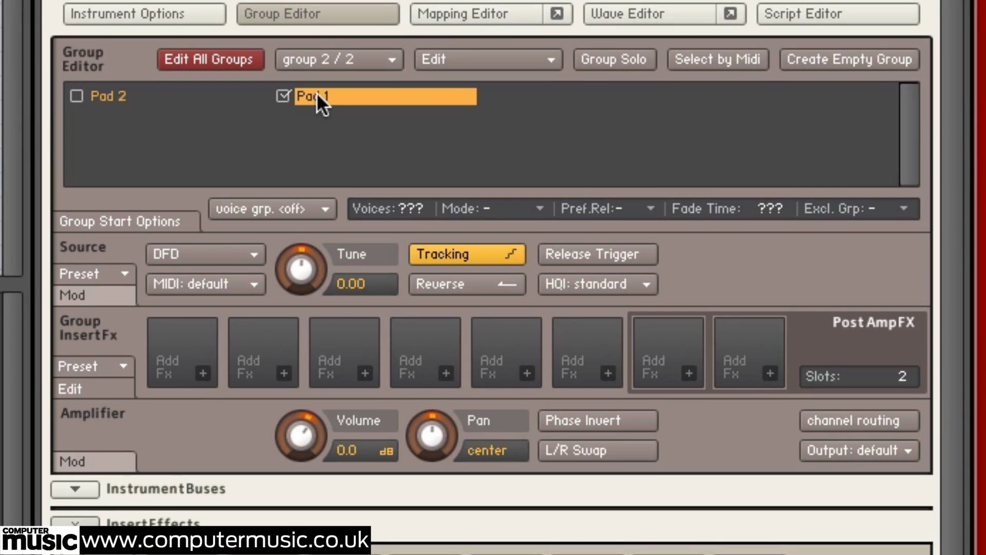
Step: Insert an AET Filter on the Pad 1 group and assign it the Pad morph map
left_click(203, 373)
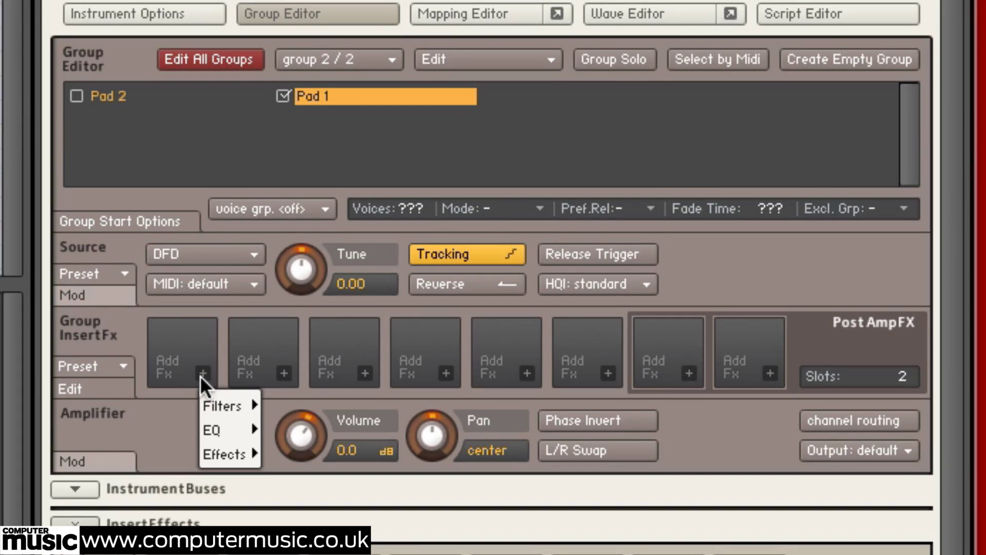
mouse_move(236, 458)
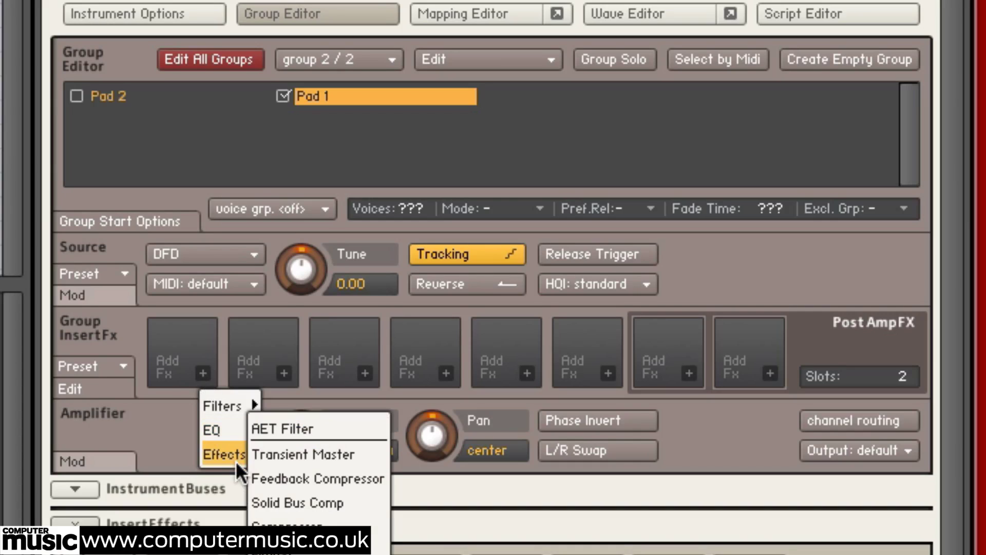
left_click(291, 429)
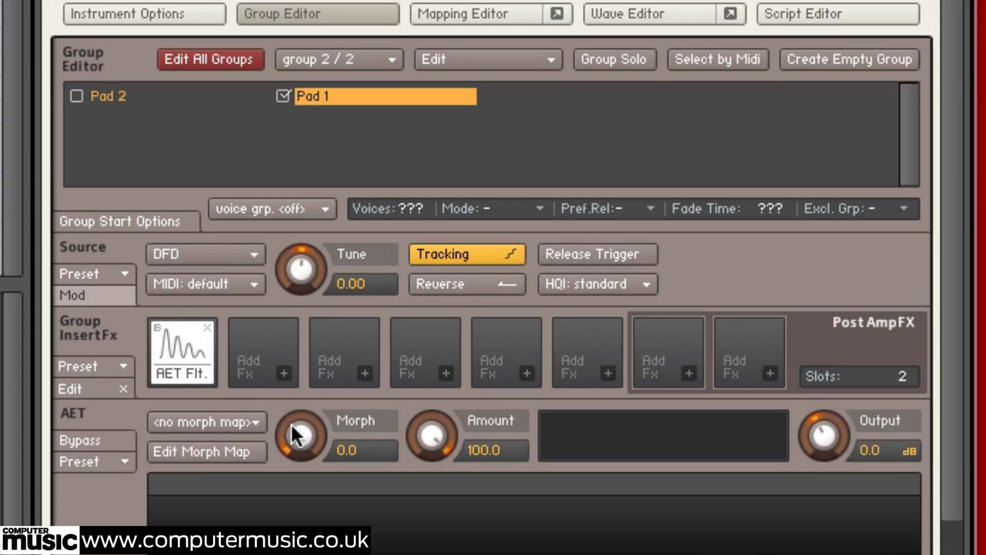
left_click(247, 421)
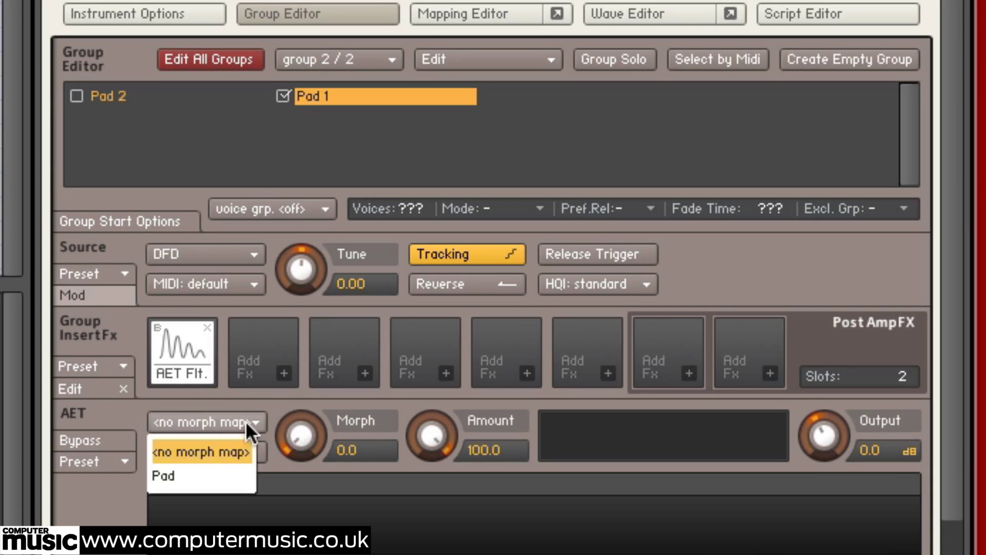
left_click(223, 469)
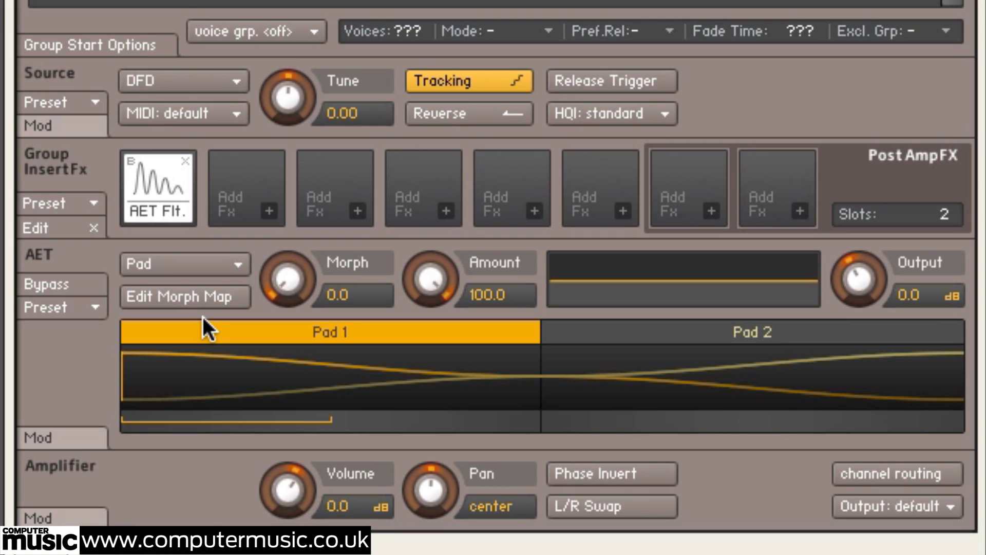
Step: Enter 60 as the AET Filter's Morph value and commit 80 for its Amount
double_click(350, 297)
type("60")
key("Return")
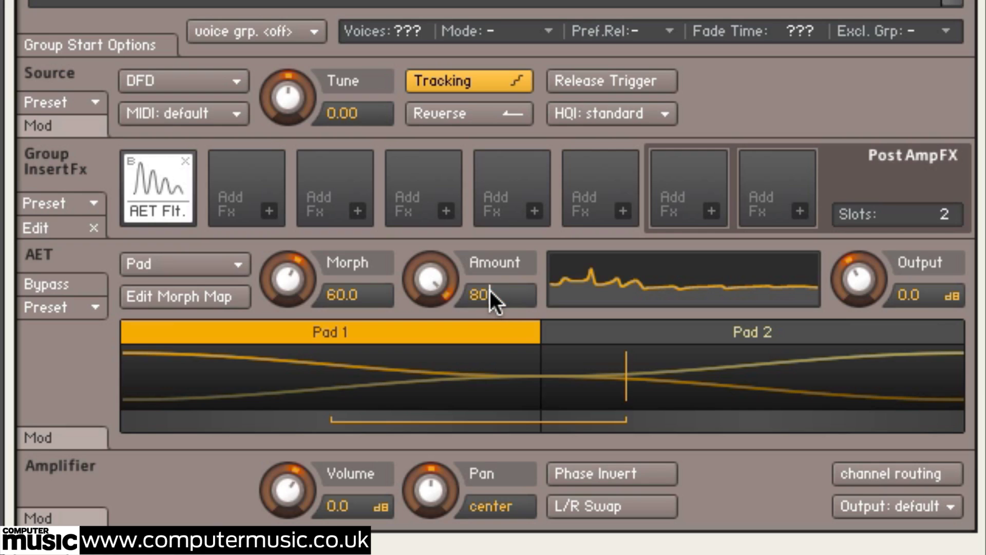
key("Return")
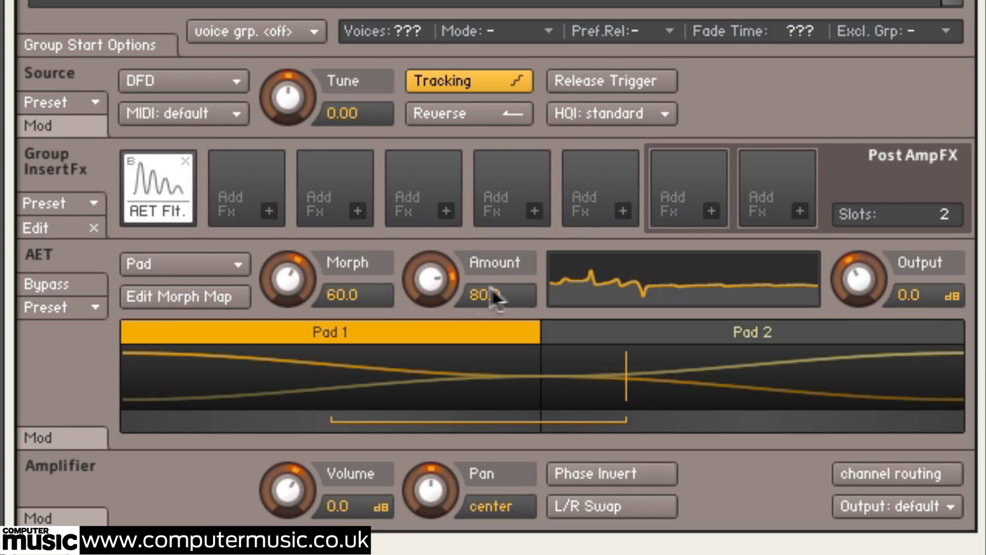
Step: On the AET Mod tab, add a sine LFO modulator routed to the filter's morph
left_click(80, 438)
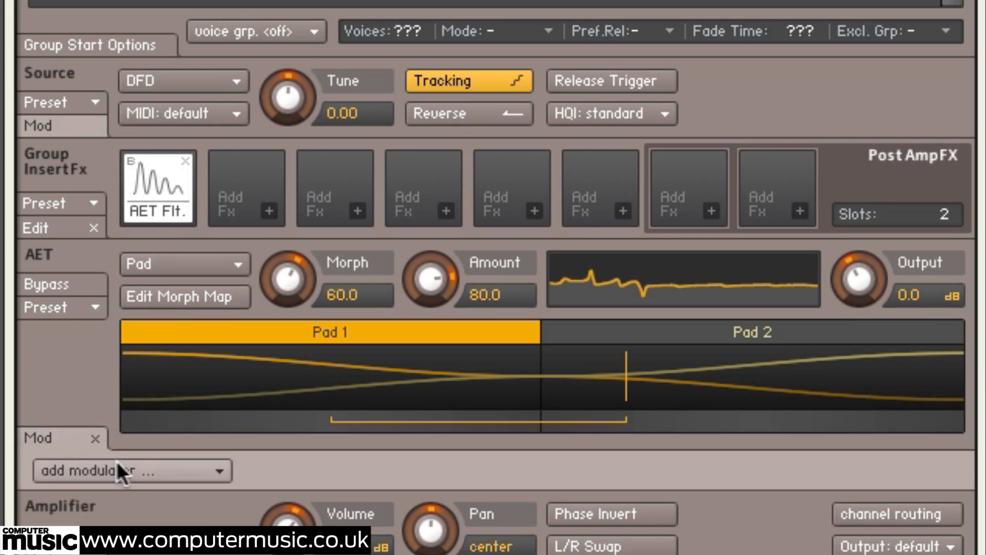
left_click(131, 469)
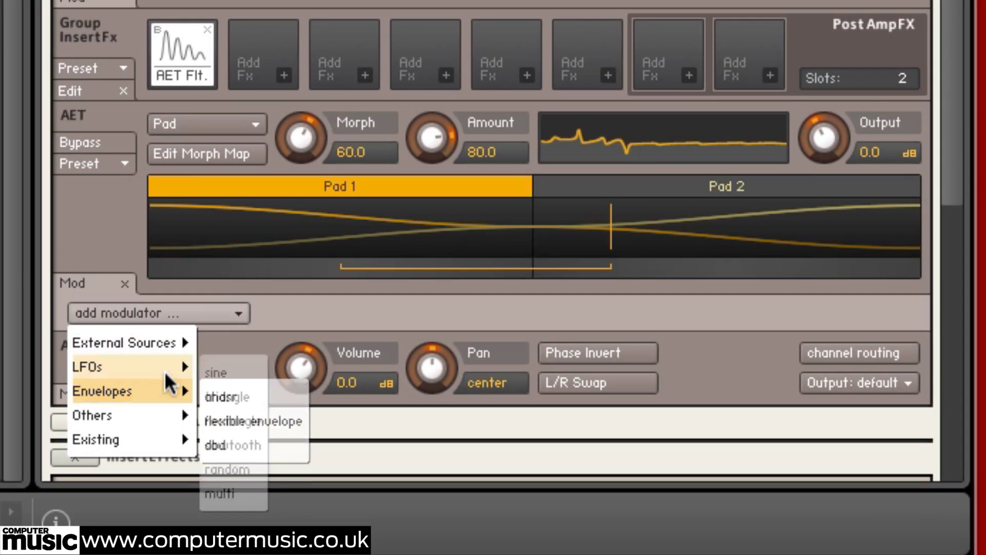
mouse_move(165, 368)
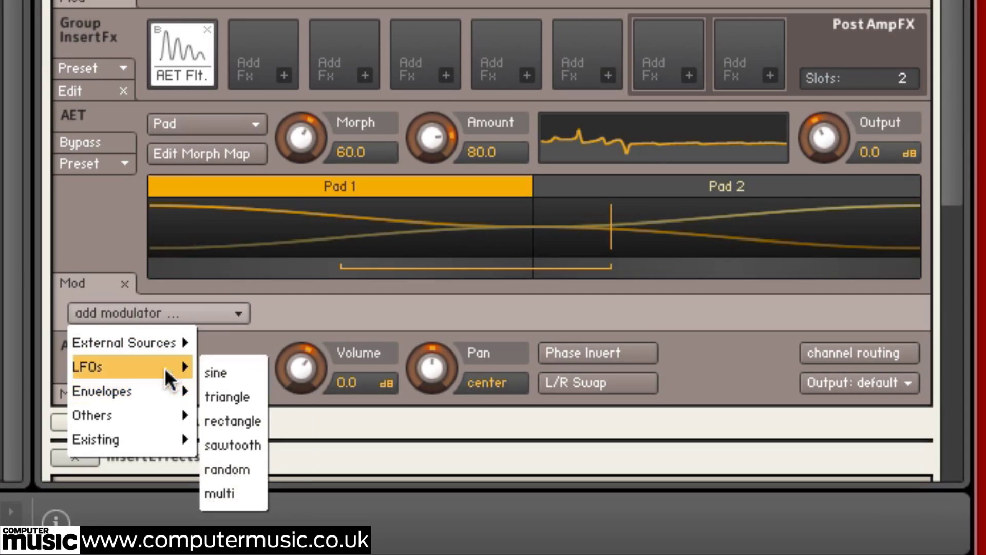
left_click(217, 368)
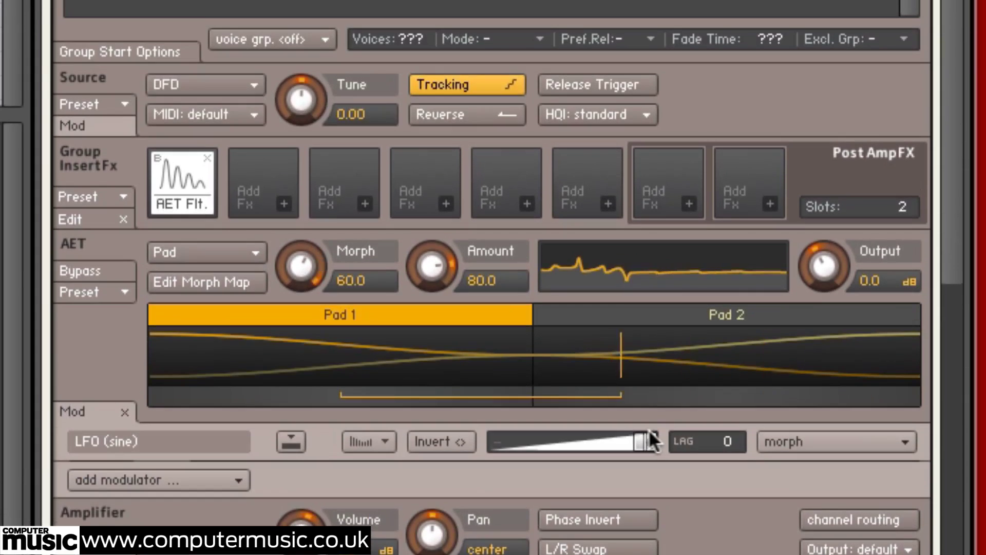